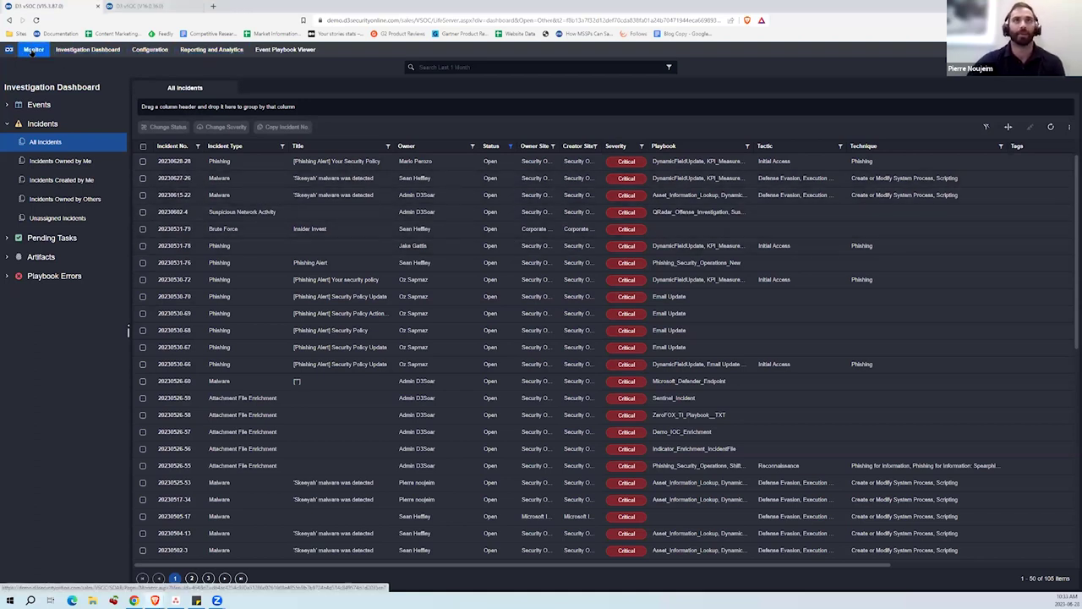
- Open the Monitor's potential threats matrix of events and expand all sub-techniques
{"action": "left_click", "coordinate": [33, 51]}
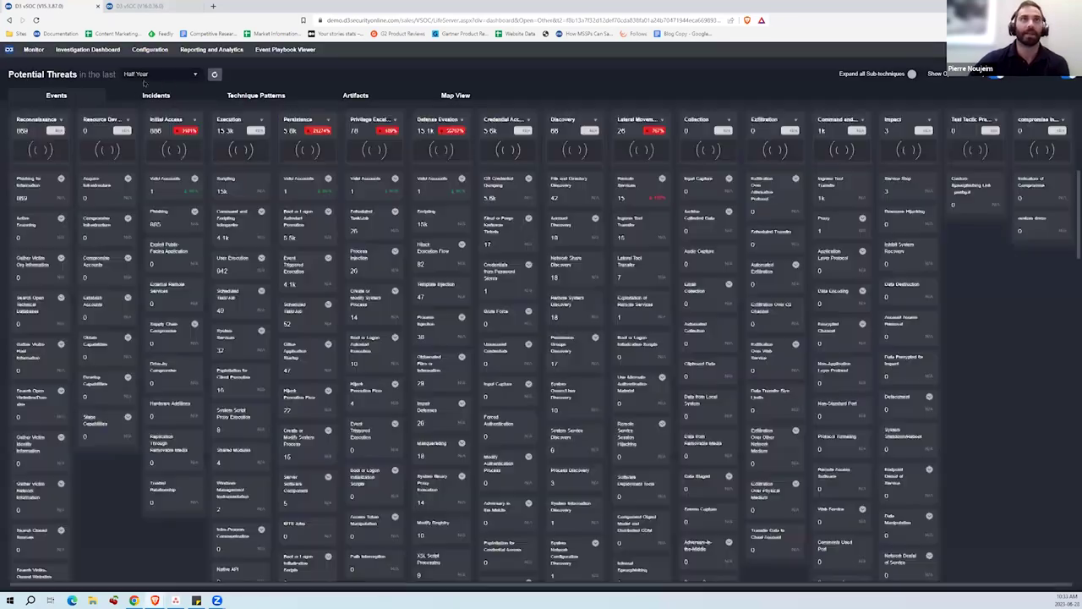
{"action": "left_click", "coordinate": [142, 74]}
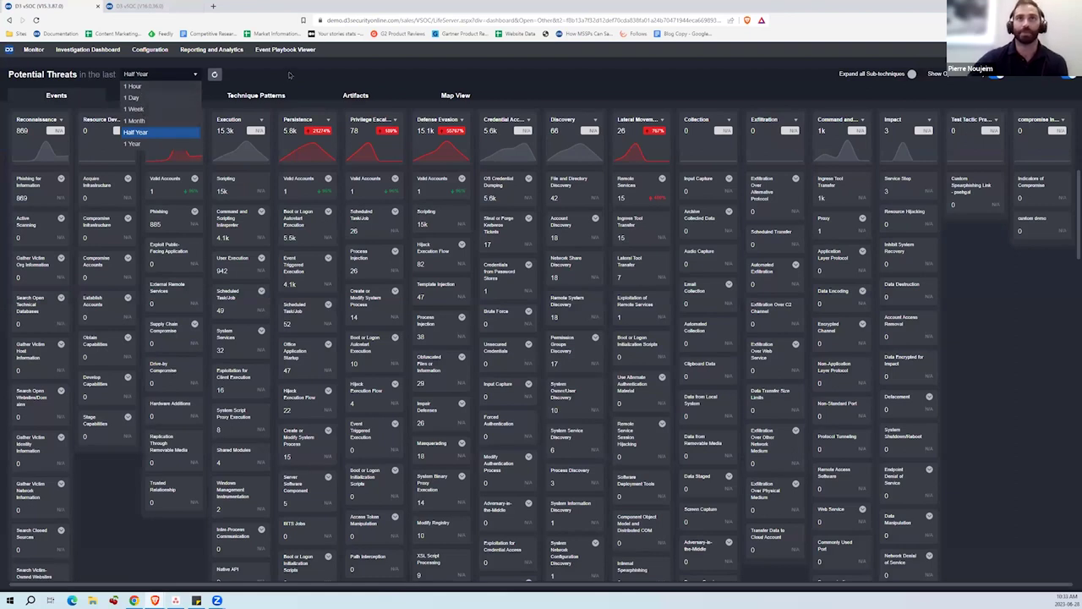
{"action": "left_click", "coordinate": [249, 93]}
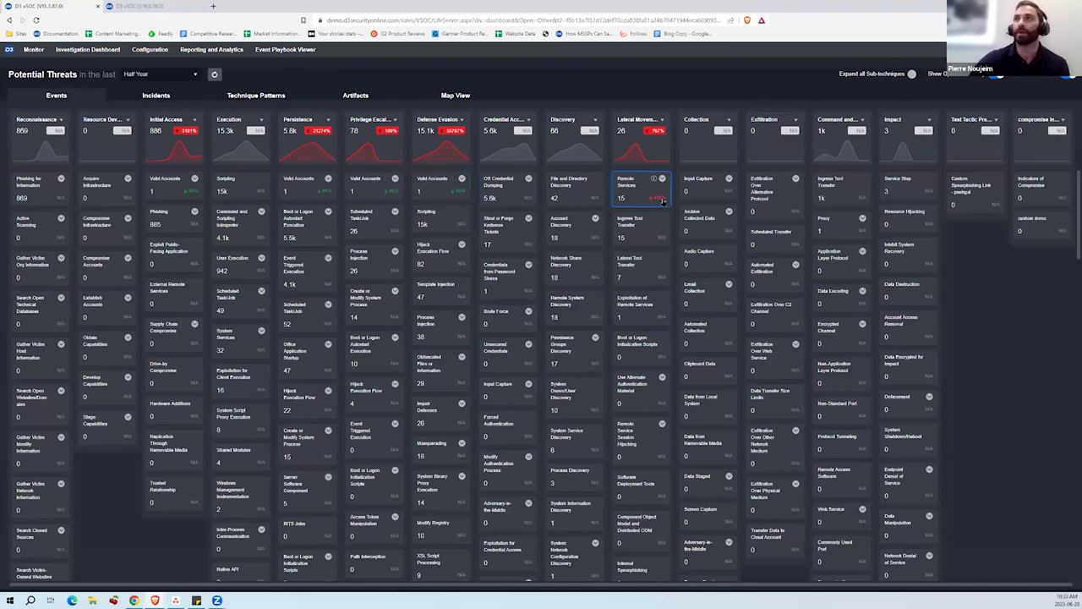
{"action": "left_click", "coordinate": [914, 74]}
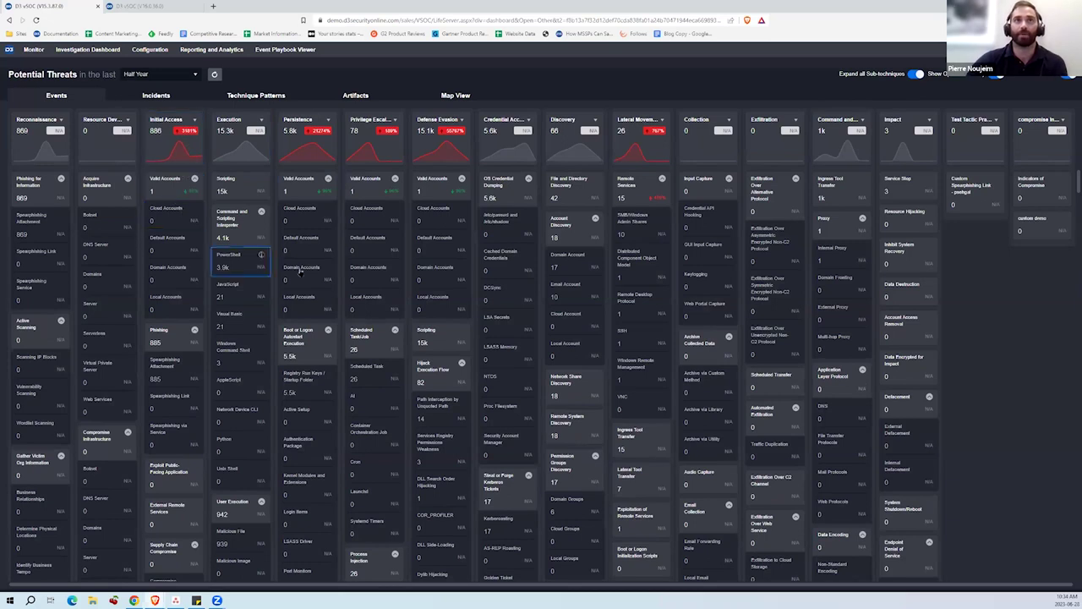
- Open the OS Credential Dumping technique details and view the search conditions of Credential Dumping - NTDS
{"action": "left_click", "coordinate": [521, 181]}
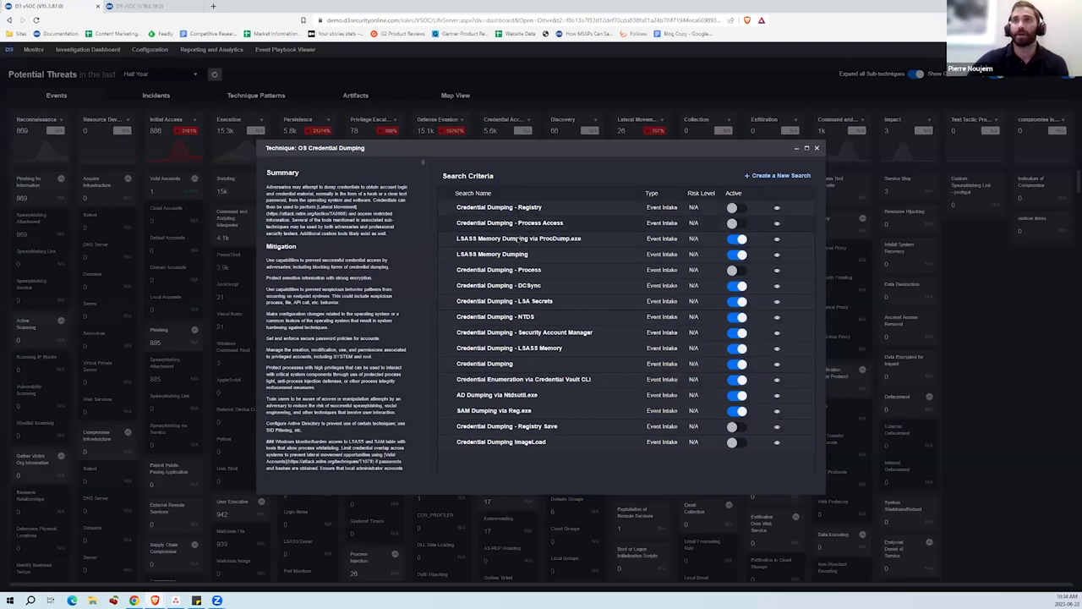
{"action": "left_click", "coordinate": [776, 317]}
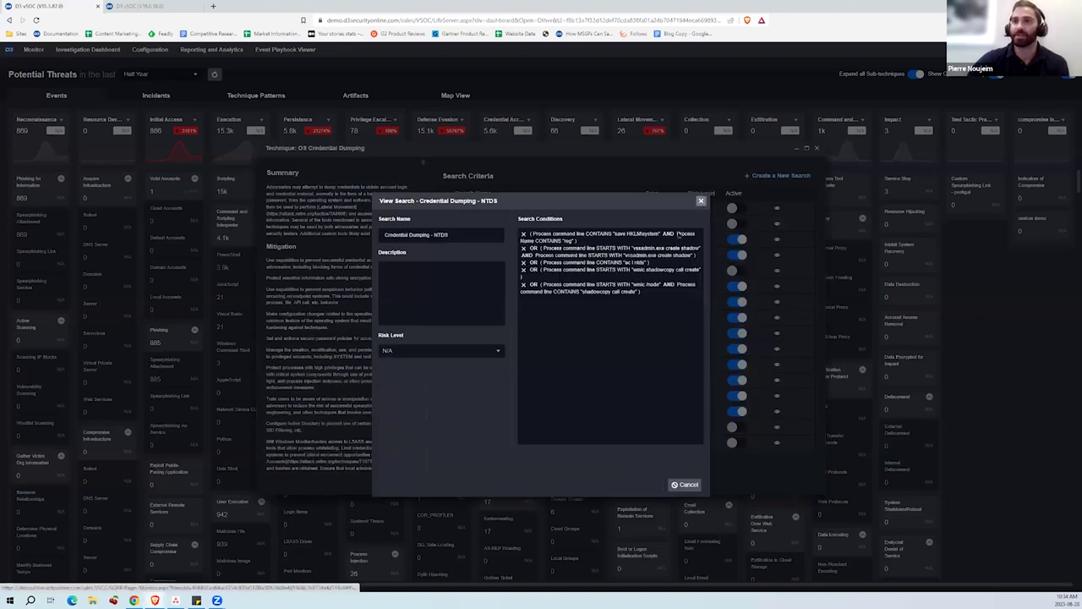
{"action": "left_click", "coordinate": [700, 200]}
- Draft a new OS Credential Dumping search with a Destination IP address "=" condition, and discard it
{"action": "left_click", "coordinate": [769, 175]}
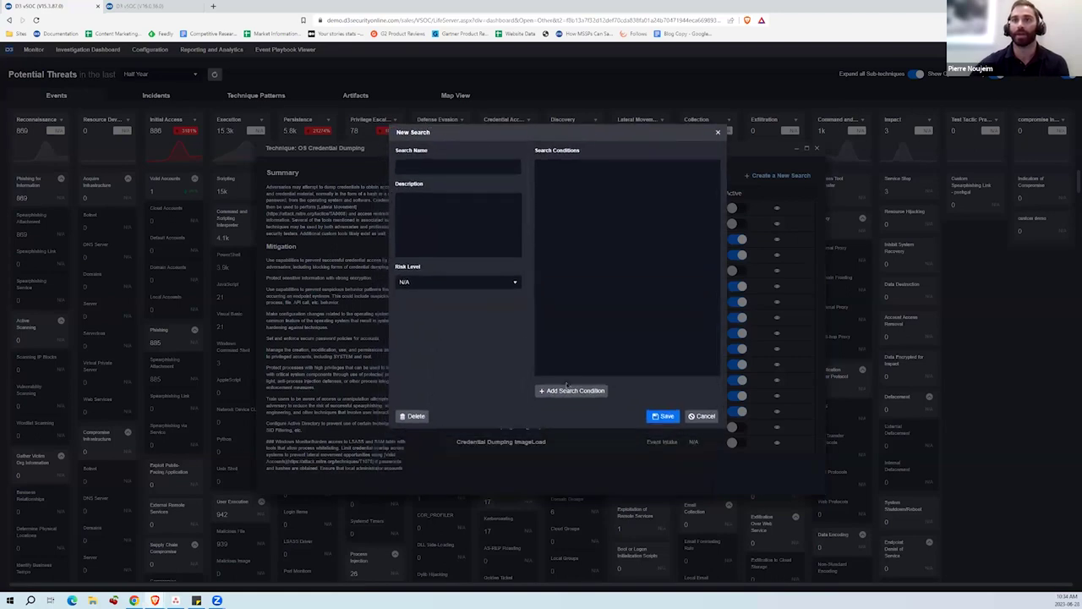
{"action": "left_click", "coordinate": [572, 390]}
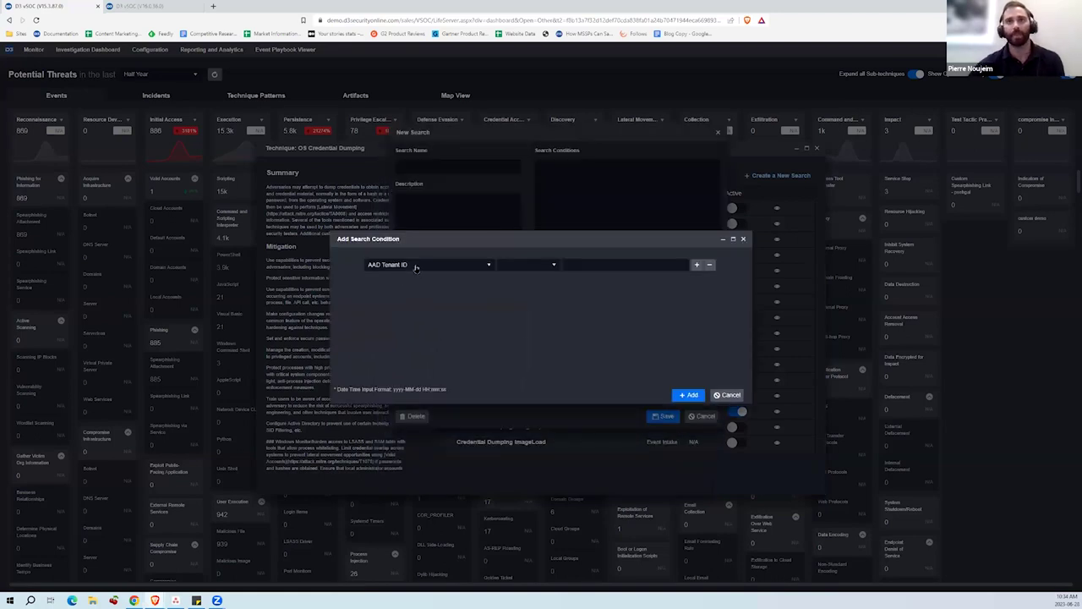
{"action": "left_click", "coordinate": [415, 266]}
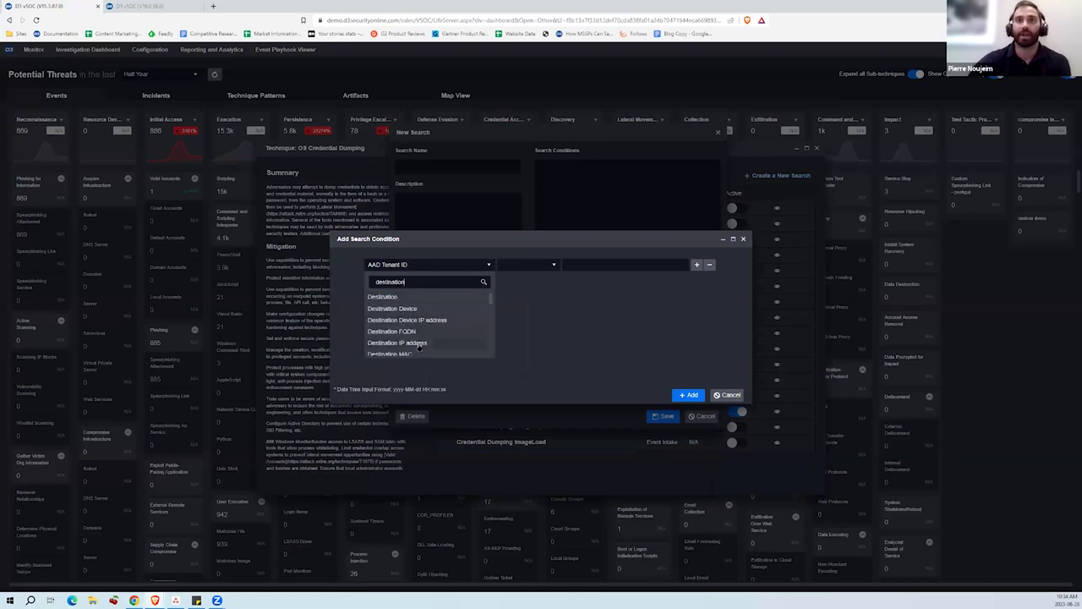
{"action": "left_click", "coordinate": [418, 343]}
{"action": "left_click", "coordinate": [524, 265]}
{"action": "left_click", "coordinate": [585, 265]}
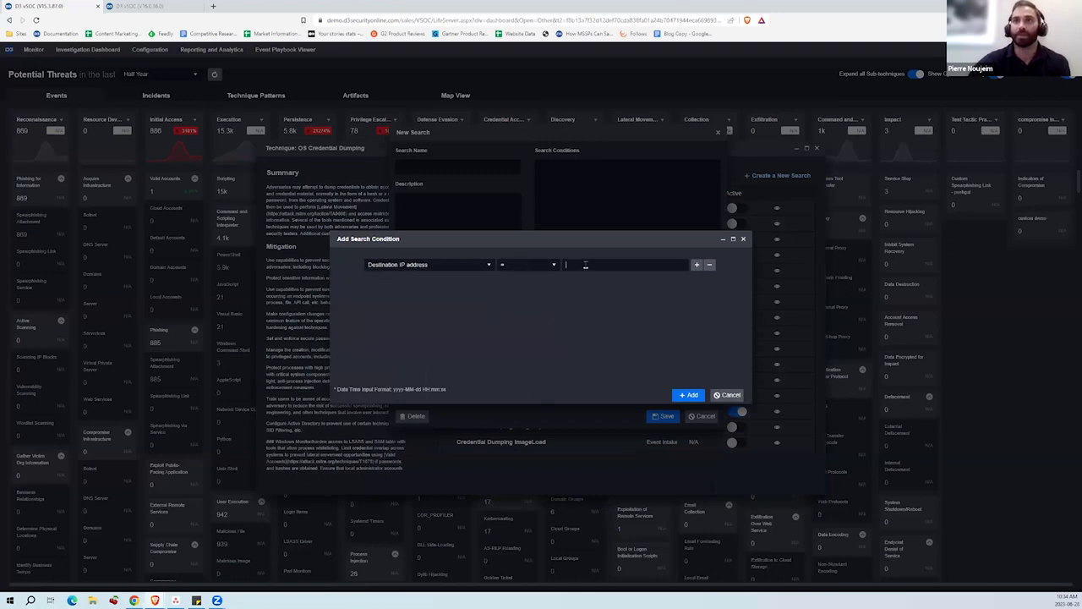
{"action": "left_click", "coordinate": [727, 395]}
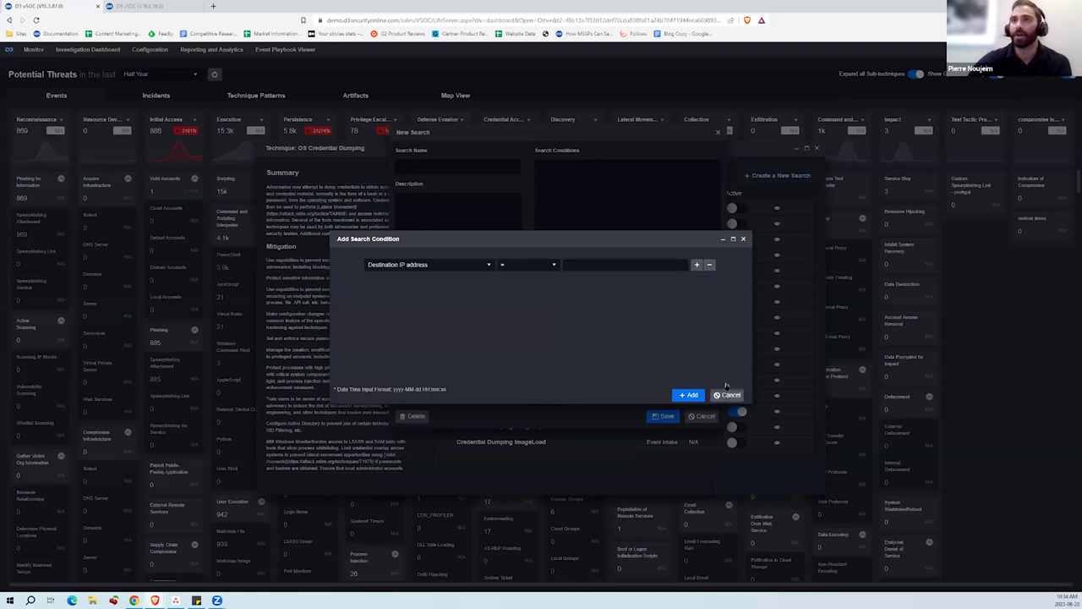
{"action": "left_click", "coordinate": [702, 416]}
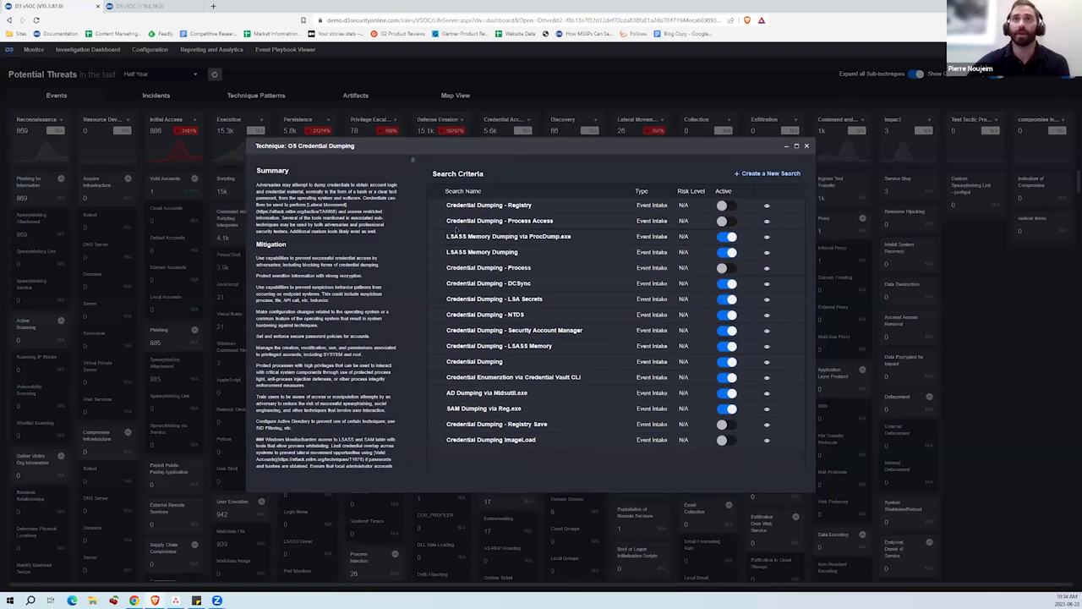
- Leave the OS Credential Dumping details and compare the incidents threat matrix with the events matrix
{"action": "left_click_drag", "start_coordinate": [549, 147], "coordinate": [520, 141]}
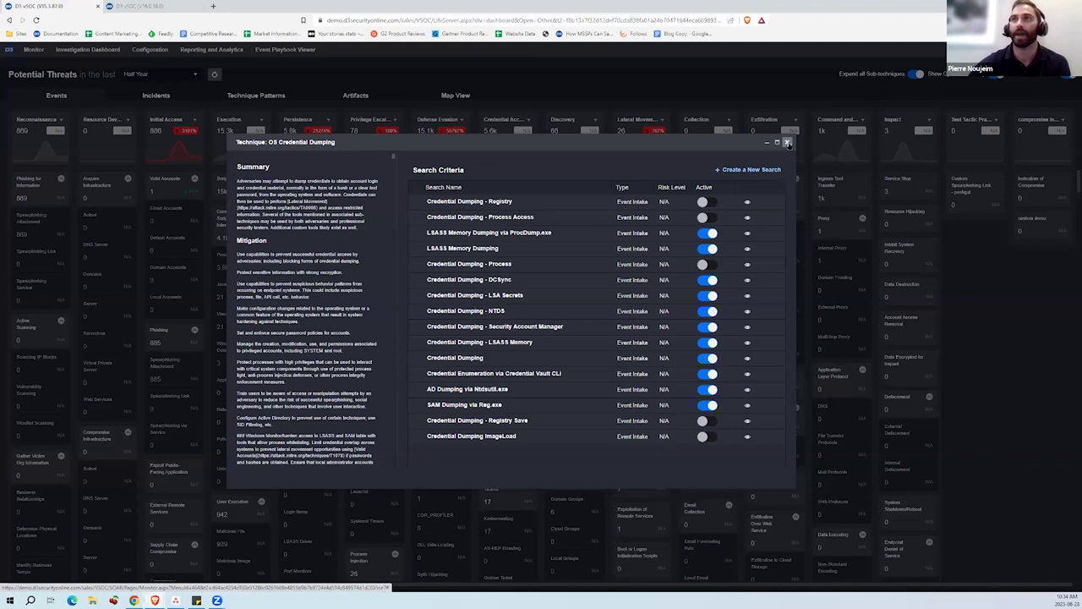
{"action": "left_click", "coordinate": [612, 133]}
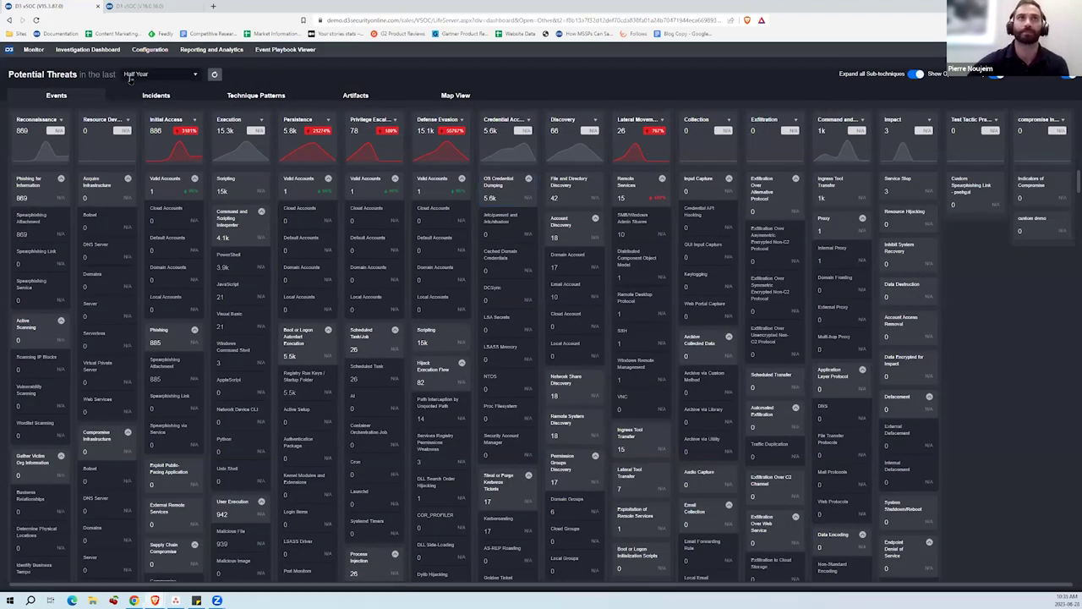
{"action": "left_click", "coordinate": [156, 96]}
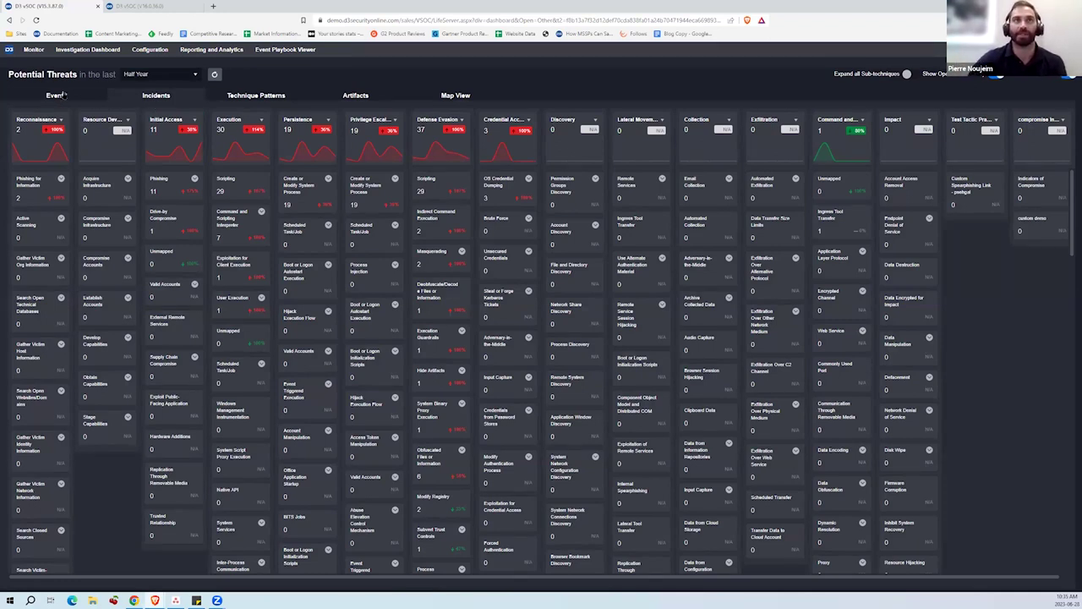
{"action": "left_click", "coordinate": [56, 96]}
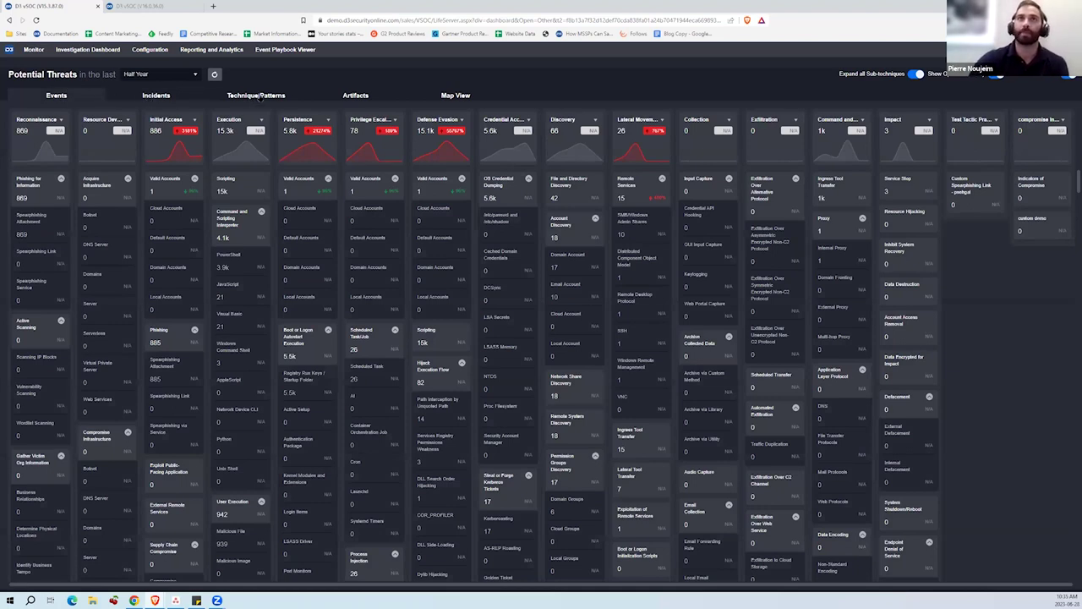
- Review the related events and related incidents of the medium-risk T1055.exe file artifact, and close its details
{"action": "left_click", "coordinate": [358, 95]}
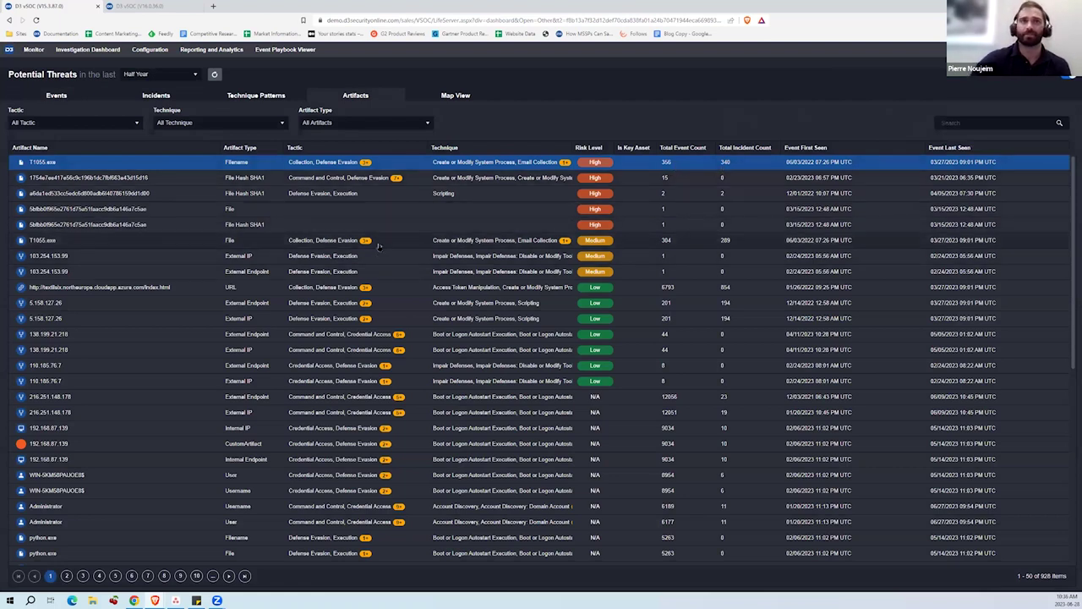
{"action": "double_click", "coordinate": [410, 243]}
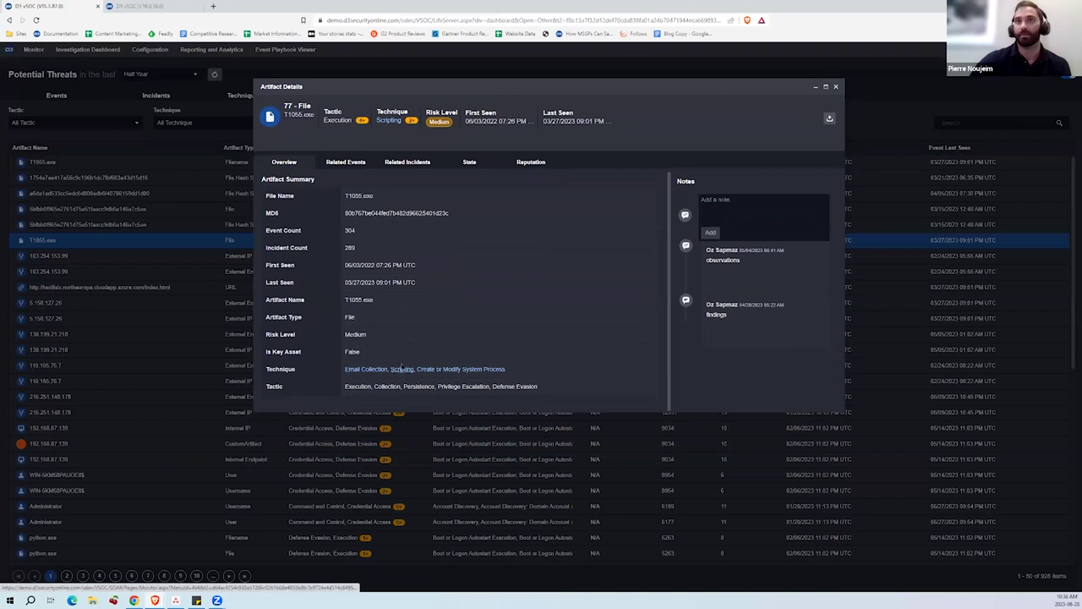
{"action": "left_click", "coordinate": [347, 162]}
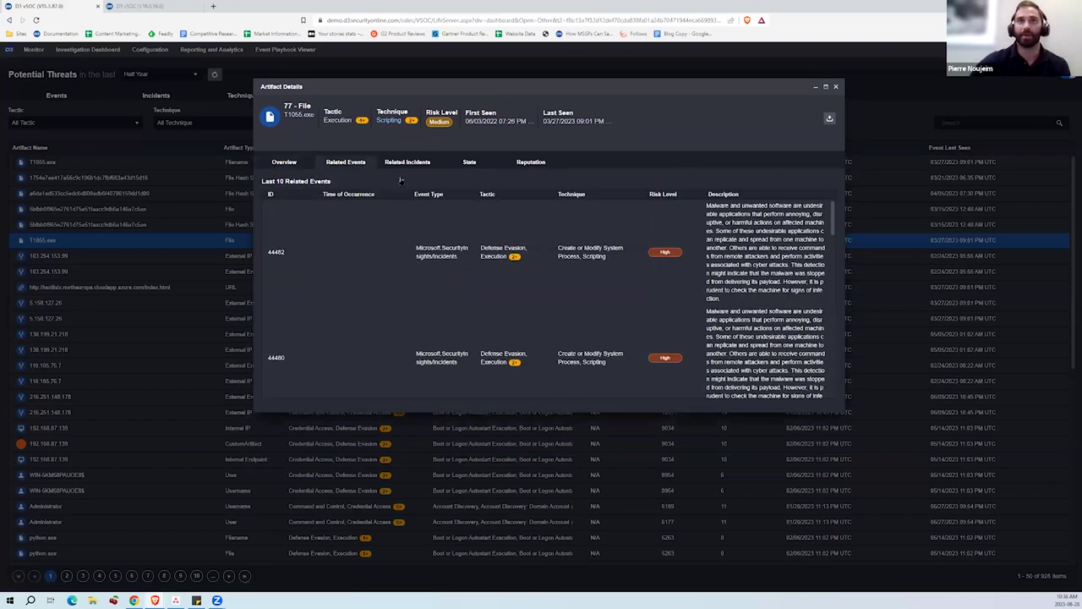
{"action": "left_click", "coordinate": [401, 163]}
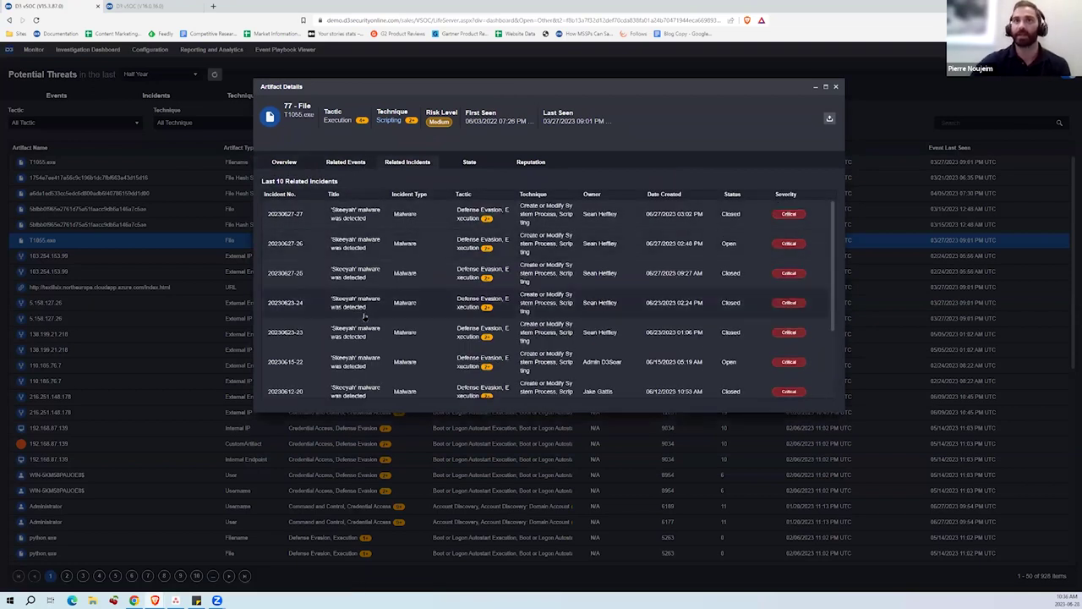
{"action": "scroll", "coordinate": [306, 269], "scroll_direction": "down", "scroll_amount": 3}
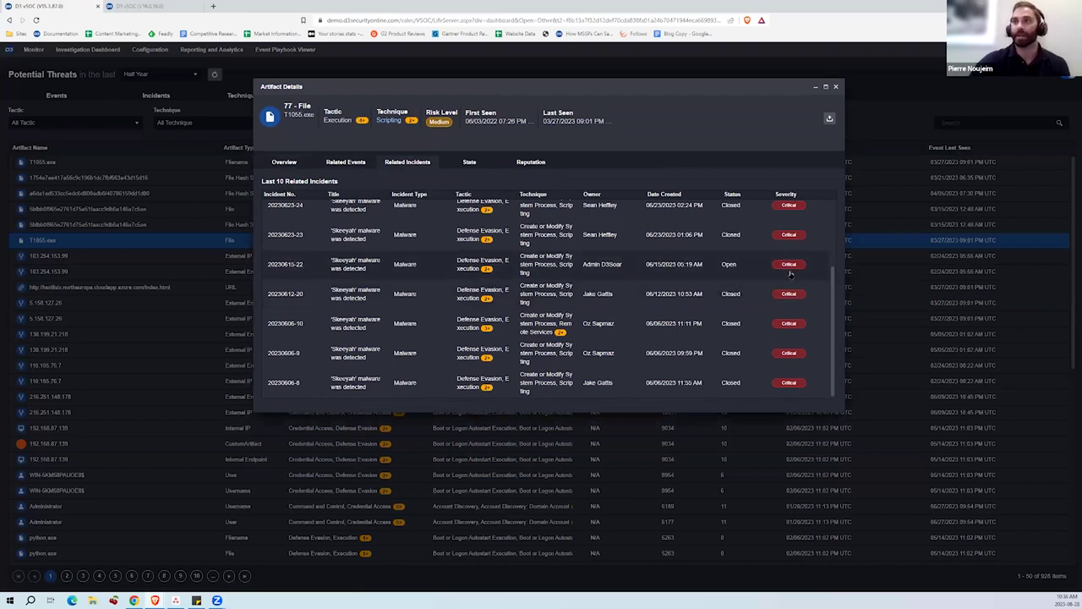
{"action": "scroll", "coordinate": [790, 272], "scroll_direction": "up", "scroll_amount": 3}
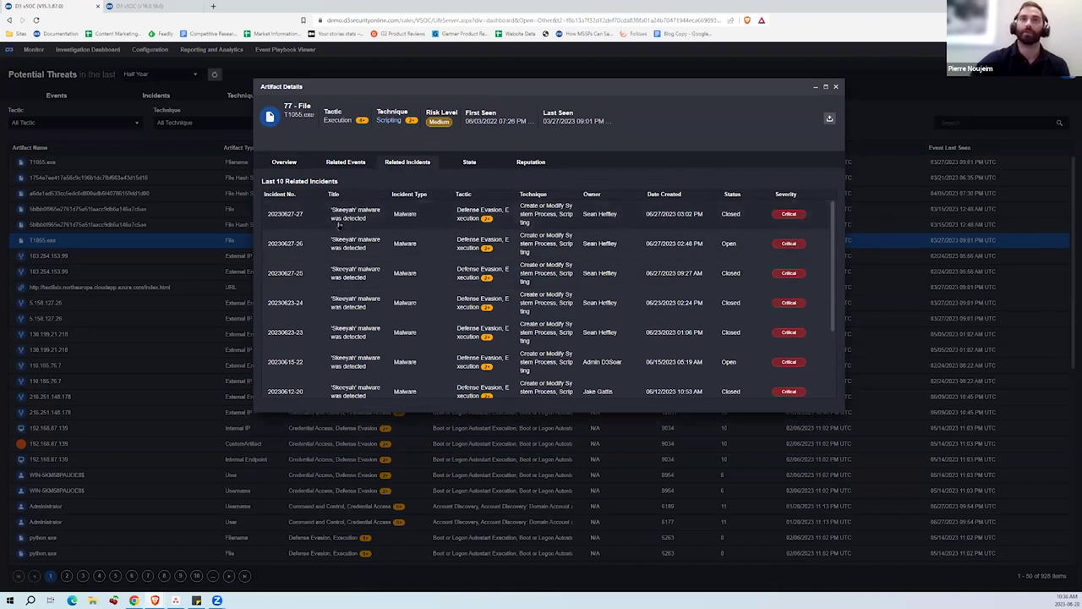
{"action": "left_click", "coordinate": [836, 87]}
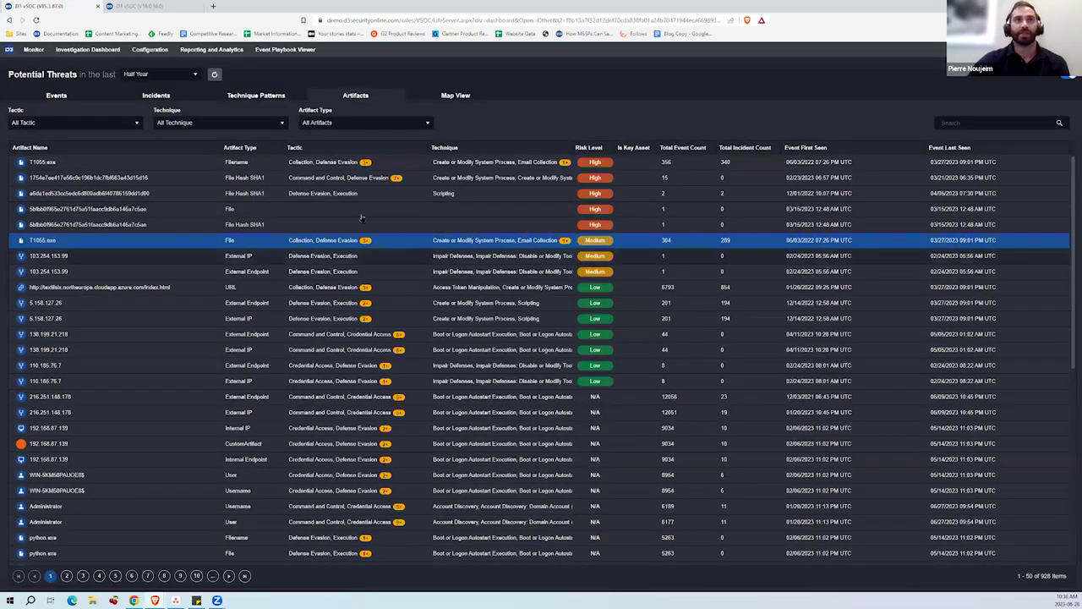
- Return to the events matrix and look through the internal and client sites available for filtering it
{"action": "left_click", "coordinate": [40, 98]}
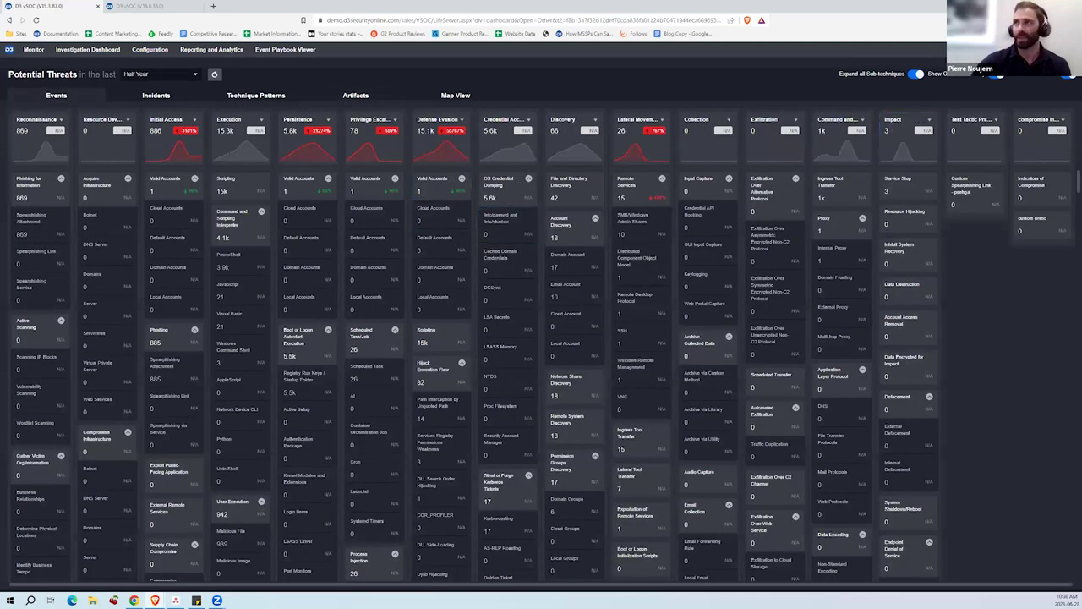
{"action": "left_click", "coordinate": [1002, 76]}
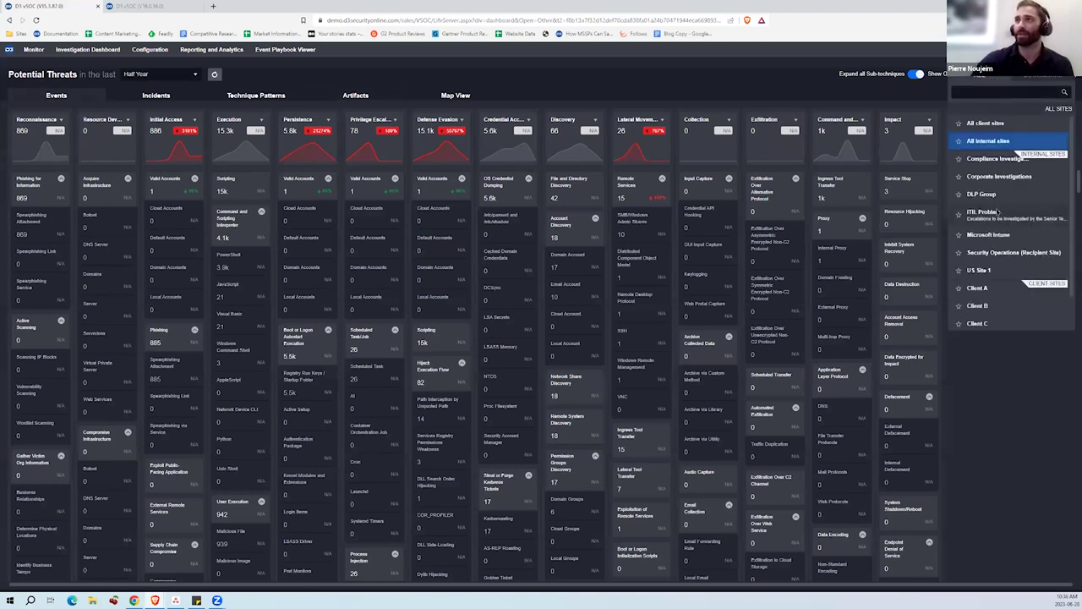
{"action": "scroll", "coordinate": [1000, 213], "scroll_direction": "down", "scroll_amount": 1}
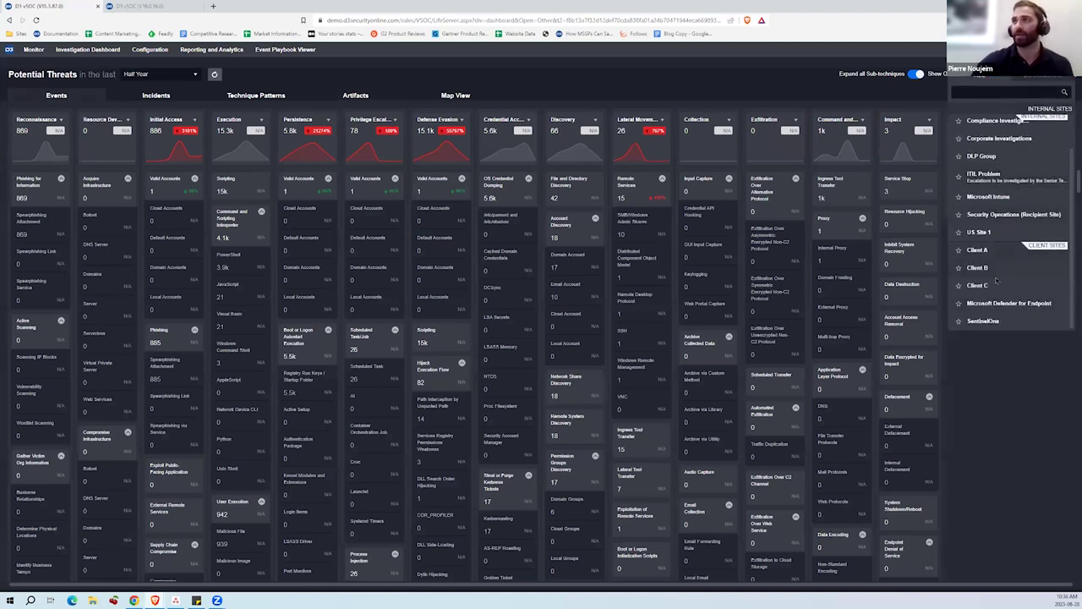
{"action": "scroll", "coordinate": [999, 221], "scroll_direction": "up", "scroll_amount": 1}
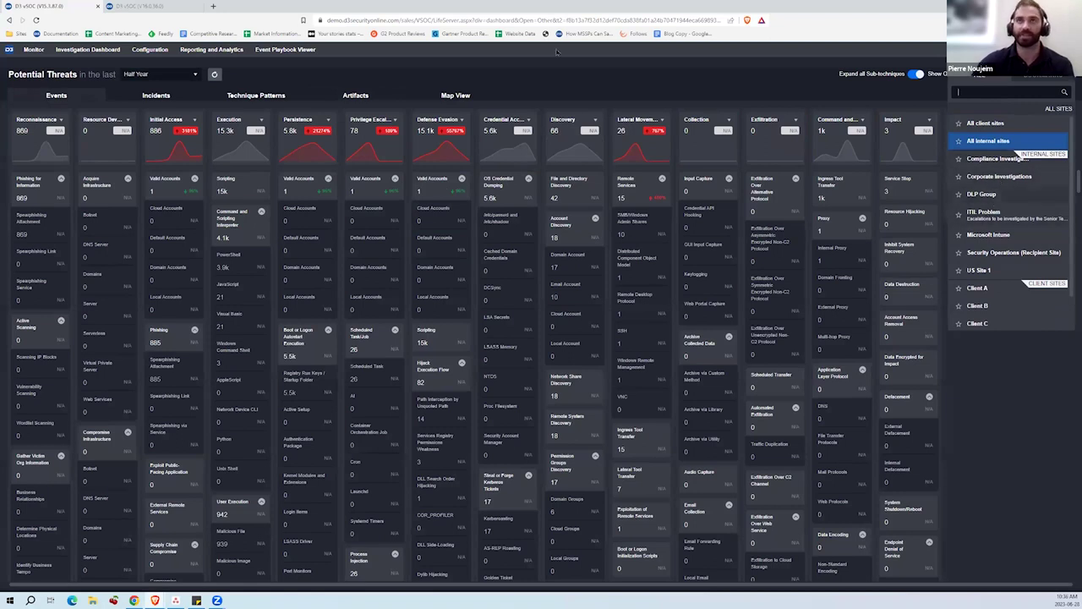
{"action": "left_click", "coordinate": [450, 70]}
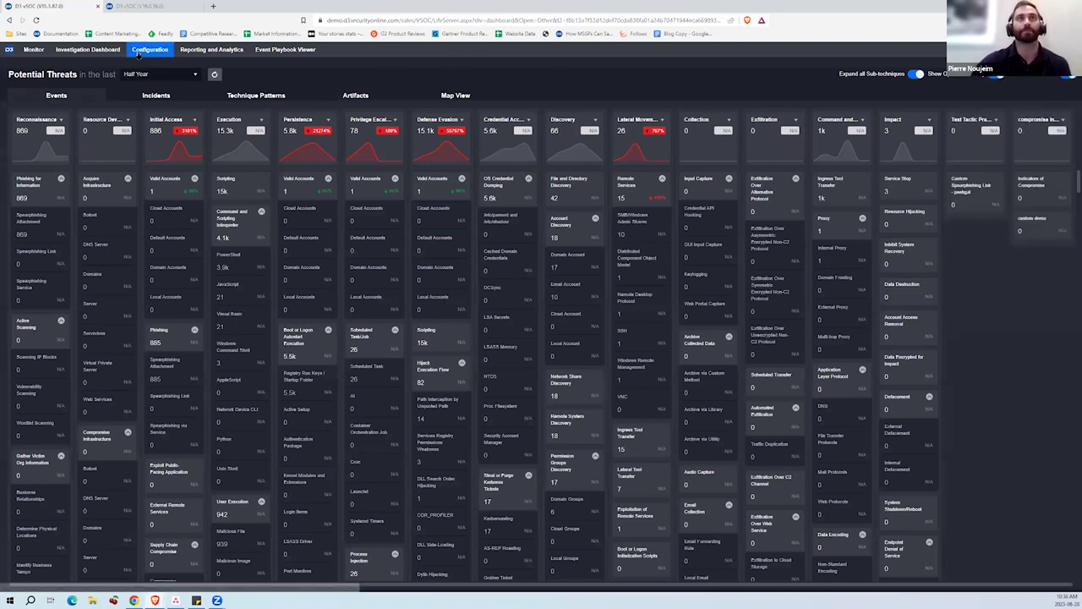
- In the other D3 vSOC browser tab, open the T1003_1 incident playbook and examine its enrichment, containment and recovery tasks
{"action": "left_click", "coordinate": [158, 11]}
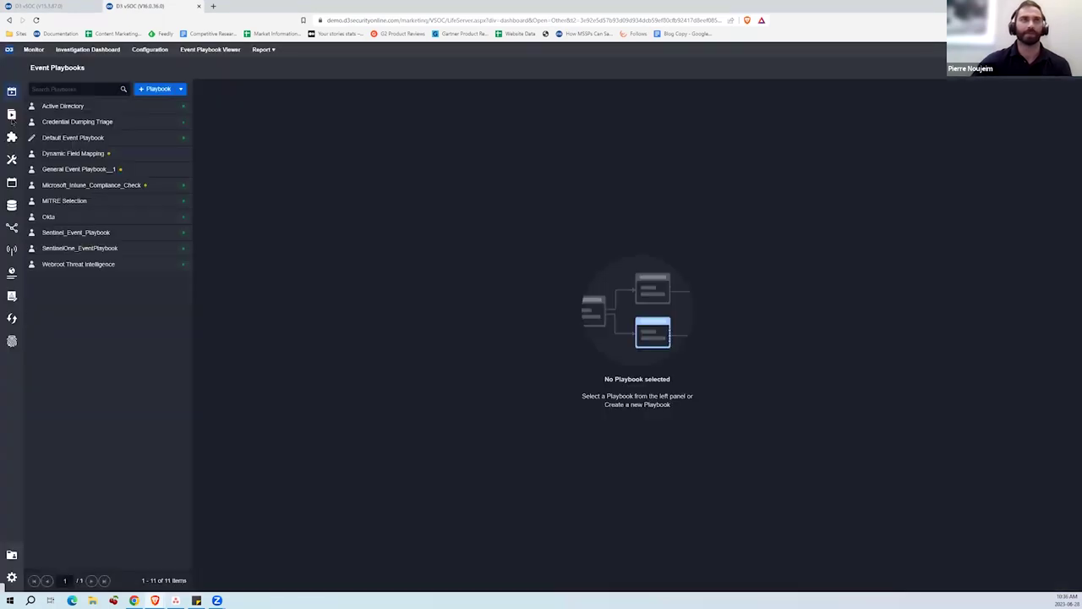
{"action": "left_click", "coordinate": [11, 116]}
{"action": "scroll", "coordinate": [102, 300], "scroll_direction": "down", "scroll_amount": 4}
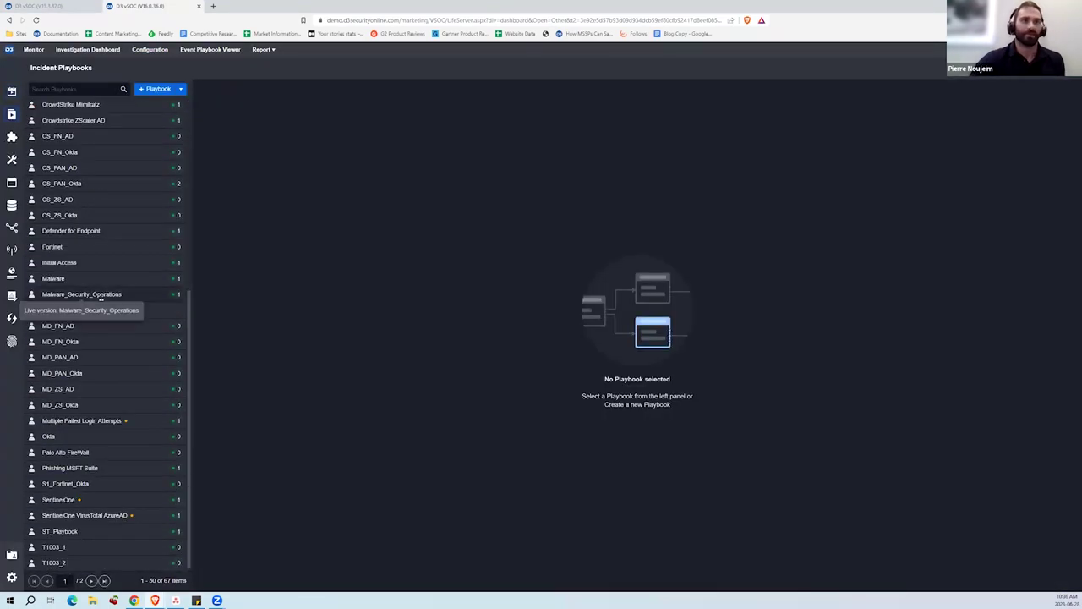
{"action": "left_click", "coordinate": [63, 548]}
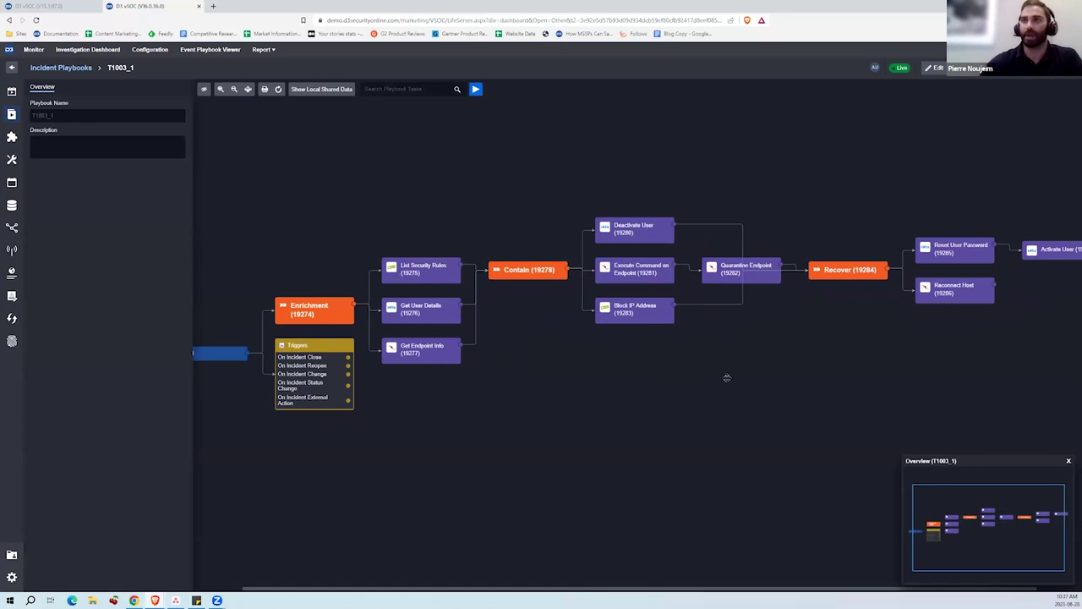
{"action": "left_click_drag", "start_coordinate": [728, 378], "coordinate": [668, 372]}
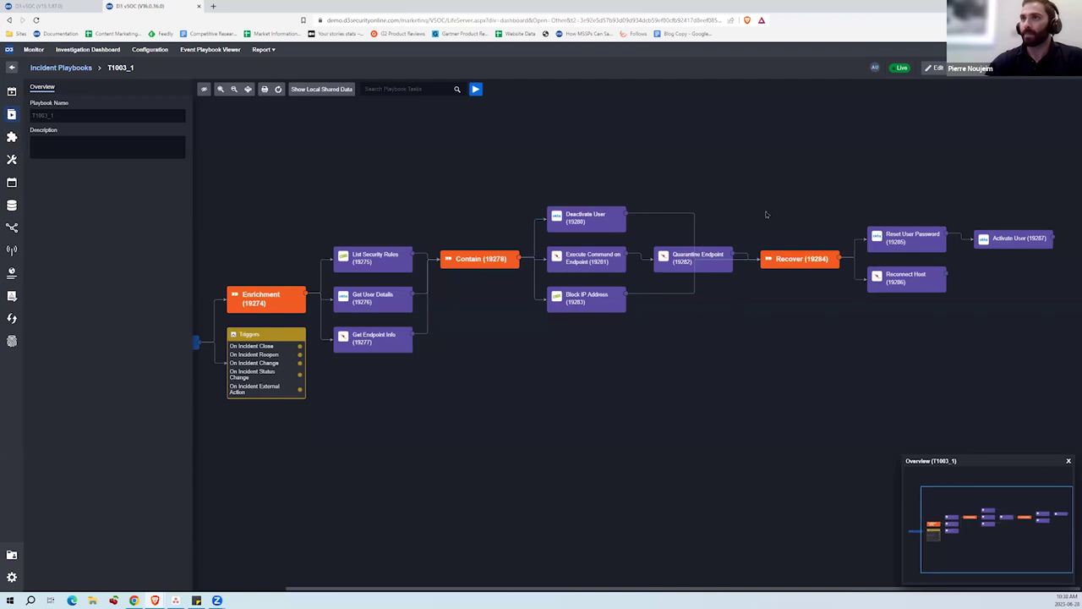
{"action": "scroll", "coordinate": [766, 207], "scroll_direction": "down", "scroll_amount": 1}
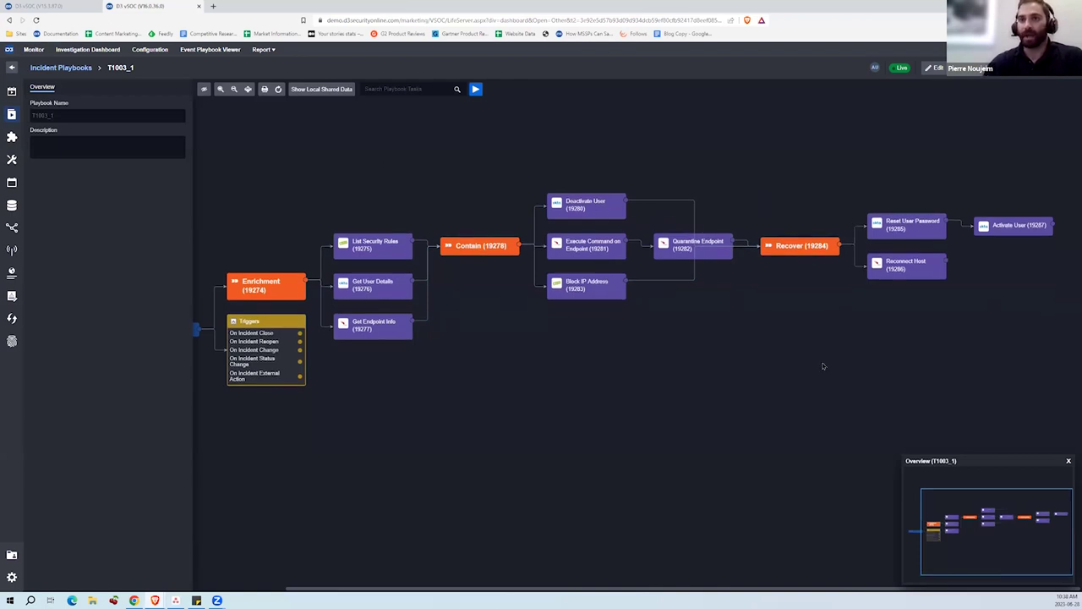